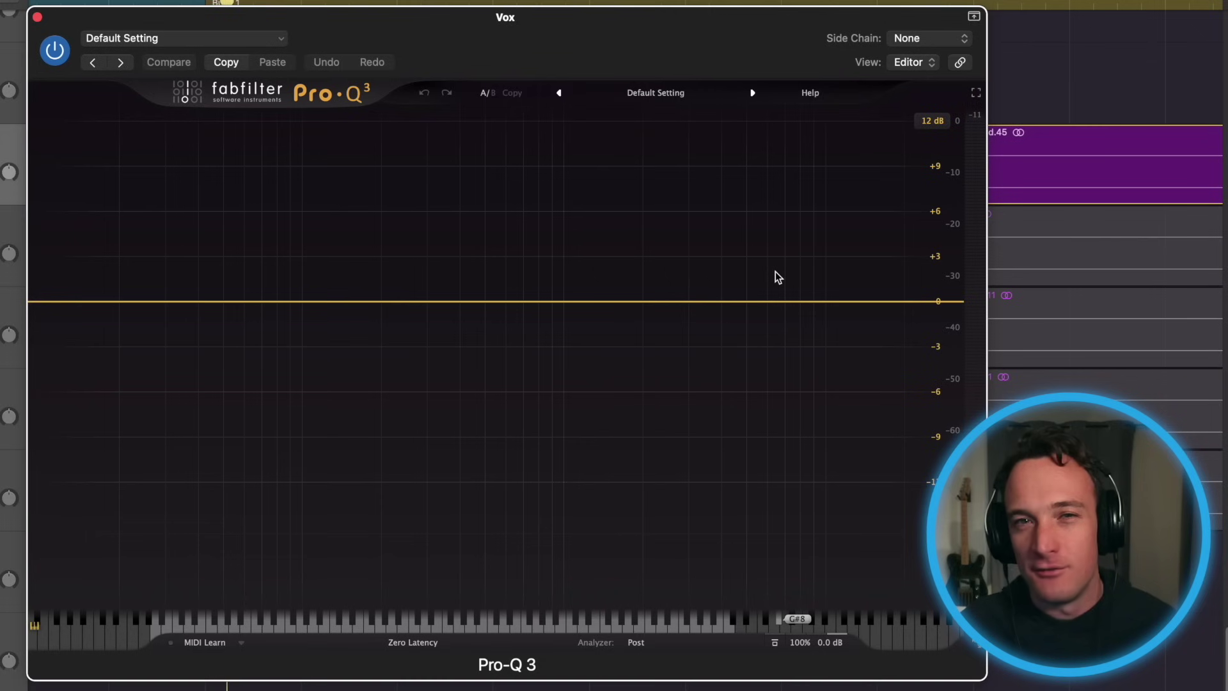
# Add a wide Pro-Q 3 high-shelf boost of about +5.8 dB at 13.6 kHz, then play it back
pyautogui.moveTo(785, 287); pyautogui.dragTo(868, 224)
pyautogui.scroll(-5, 819, 260)
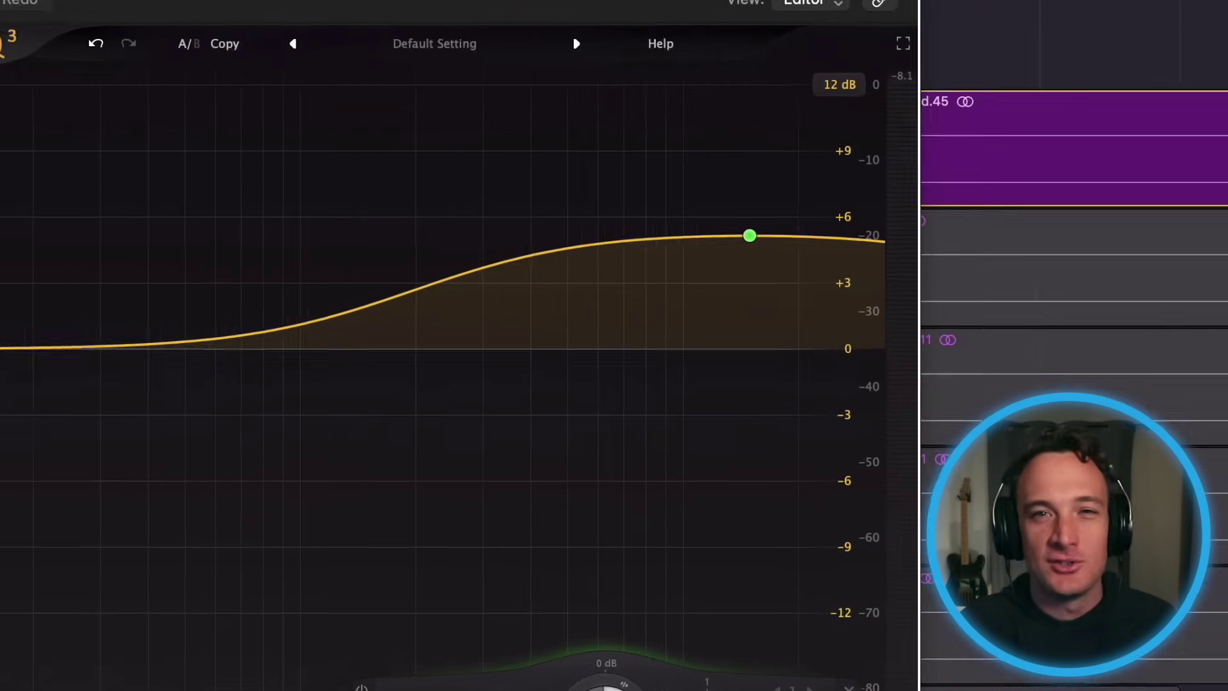
pyautogui.press('space')
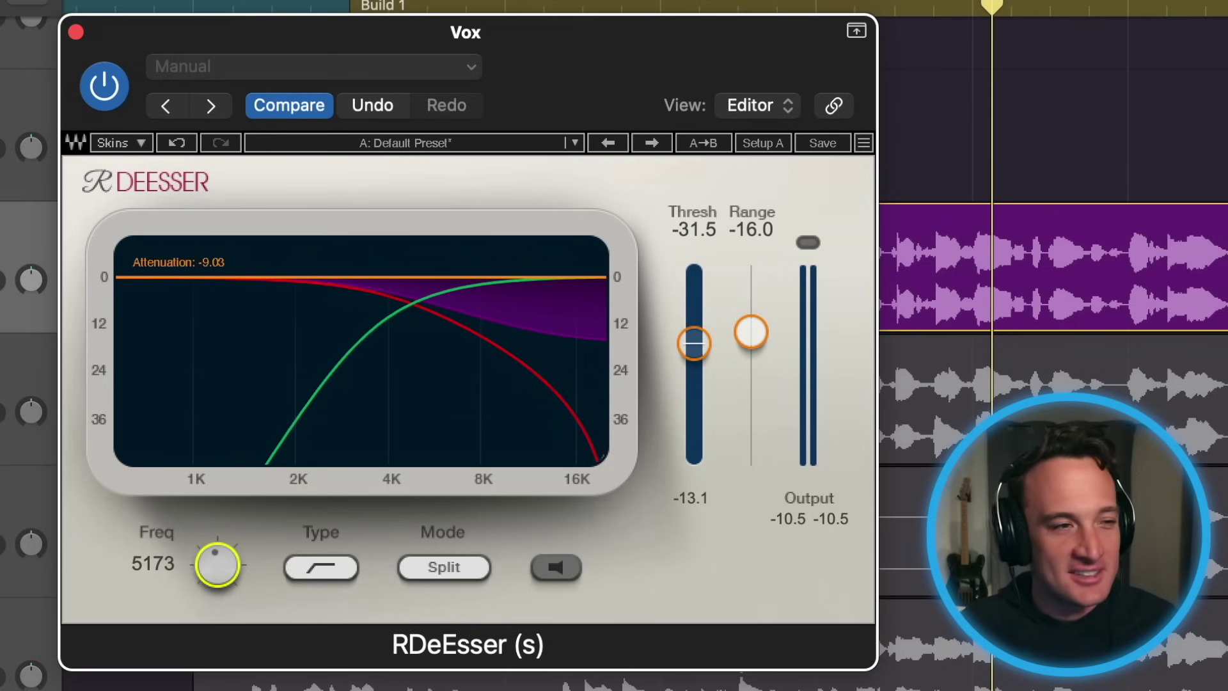
# Play and stop the vocal to audition RDeEsser's de-essing
pyautogui.press('space')
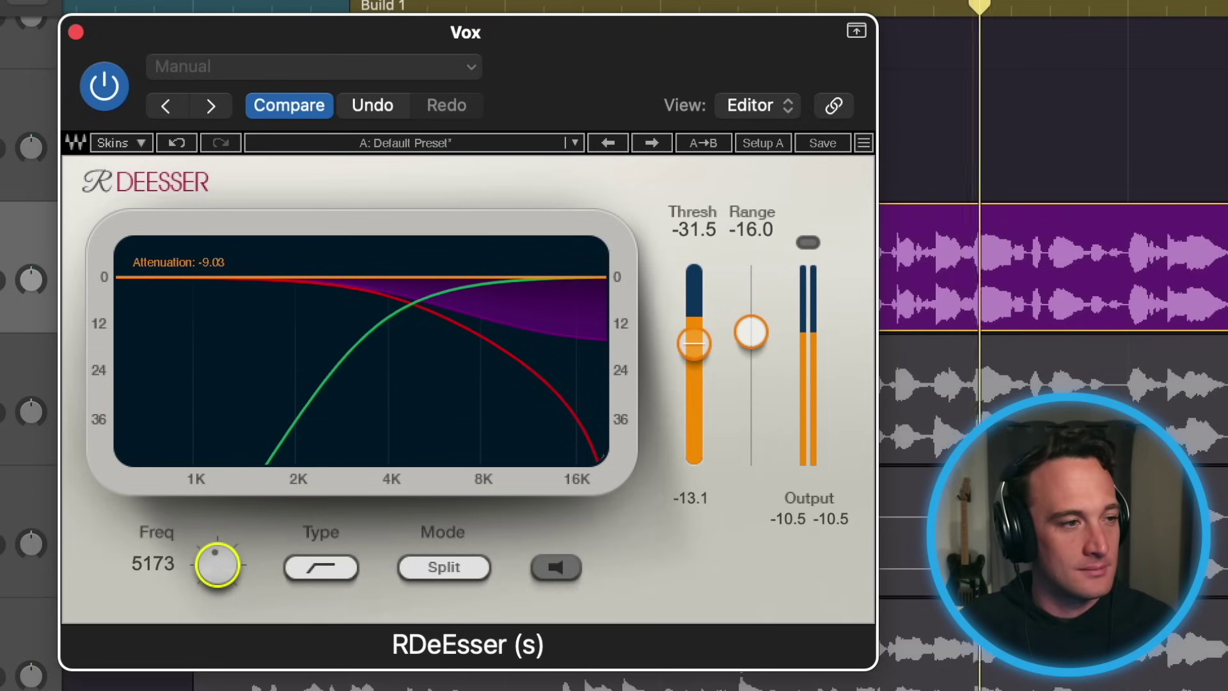
pyautogui.press('space')
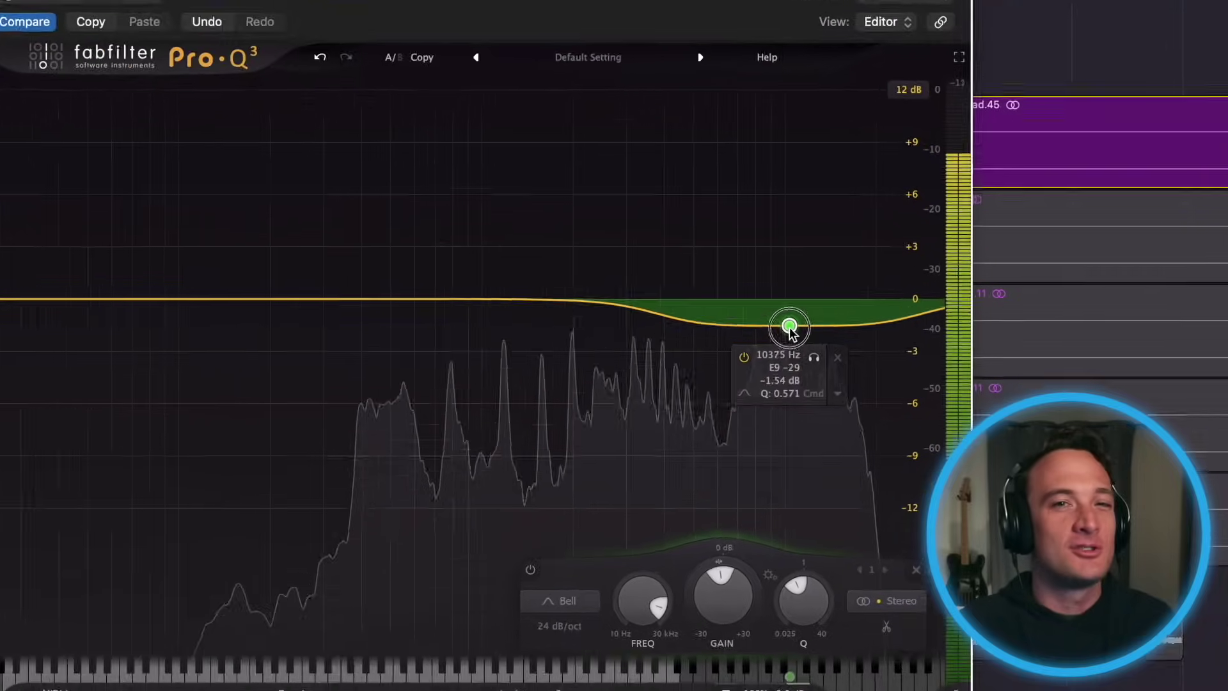
pyautogui.moveTo(789, 324); pyautogui.dragTo(792, 351)
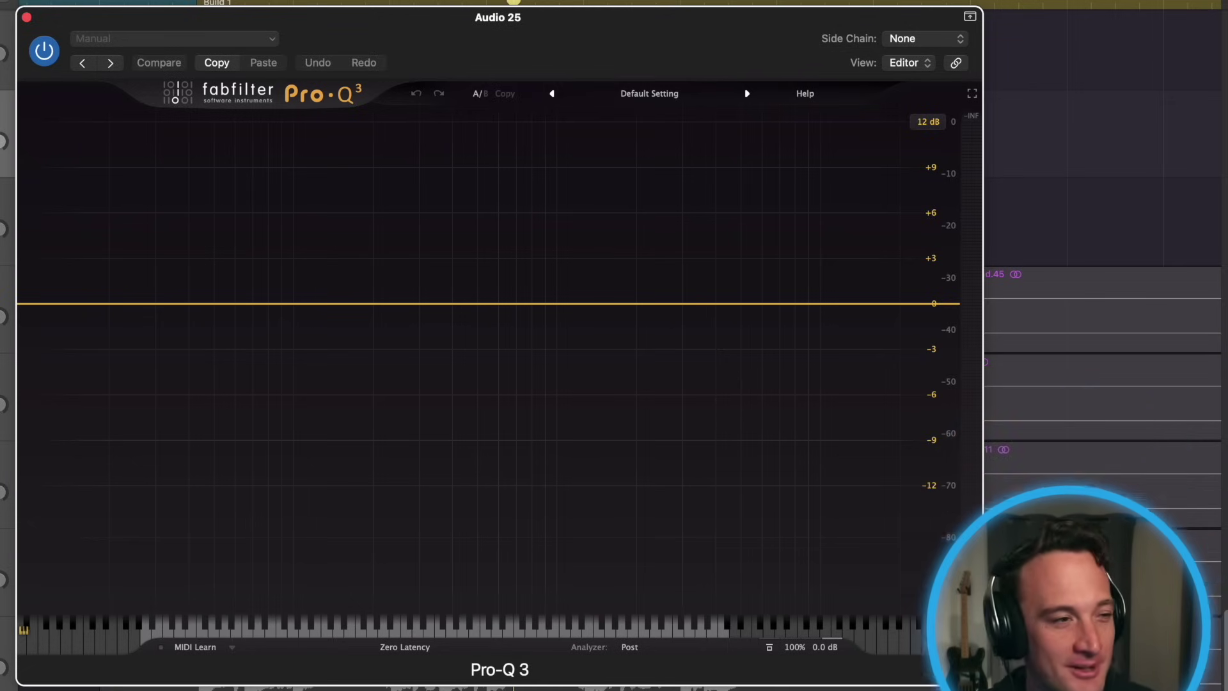
# Play the vocal back to listen through the Pro-Q 3 equalizer
pyautogui.press('space')
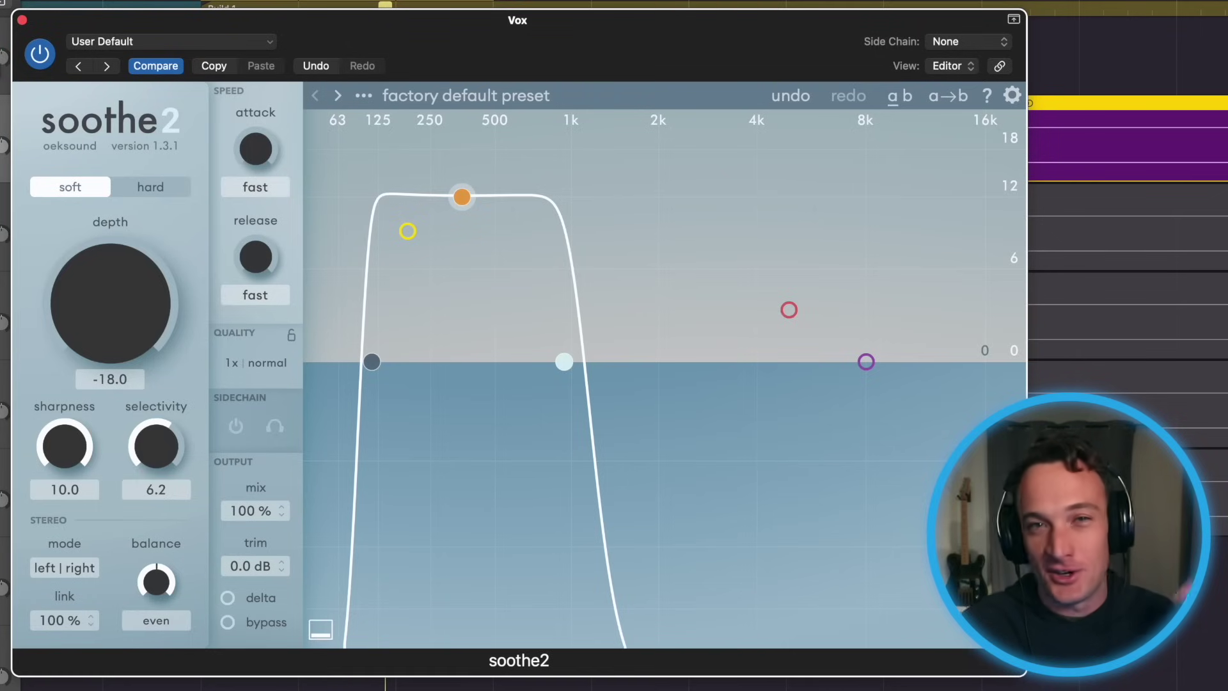
# Move soothe2's high cut up, the main band to about 8 kHz and the low cut to about 5 kHz
pyautogui.moveTo(562, 359); pyautogui.dragTo(835, 366)
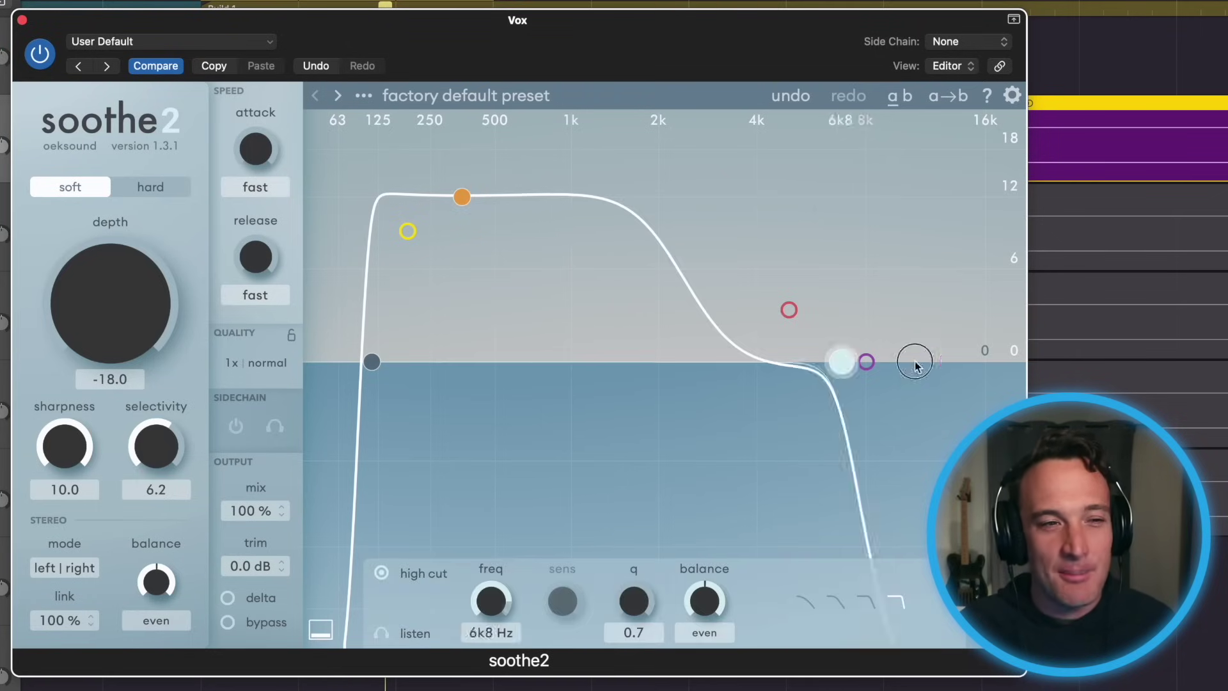
pyautogui.moveTo(462, 197); pyautogui.dragTo(873, 197)
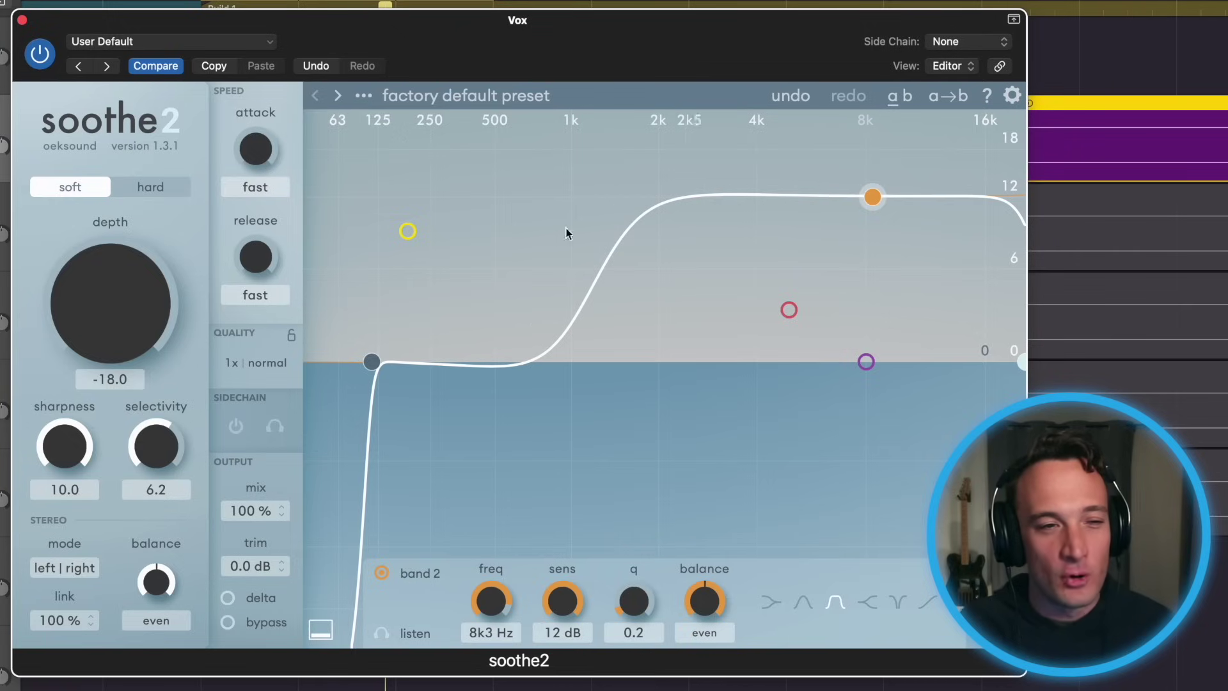
pyautogui.moveTo(371, 360); pyautogui.dragTo(791, 382)
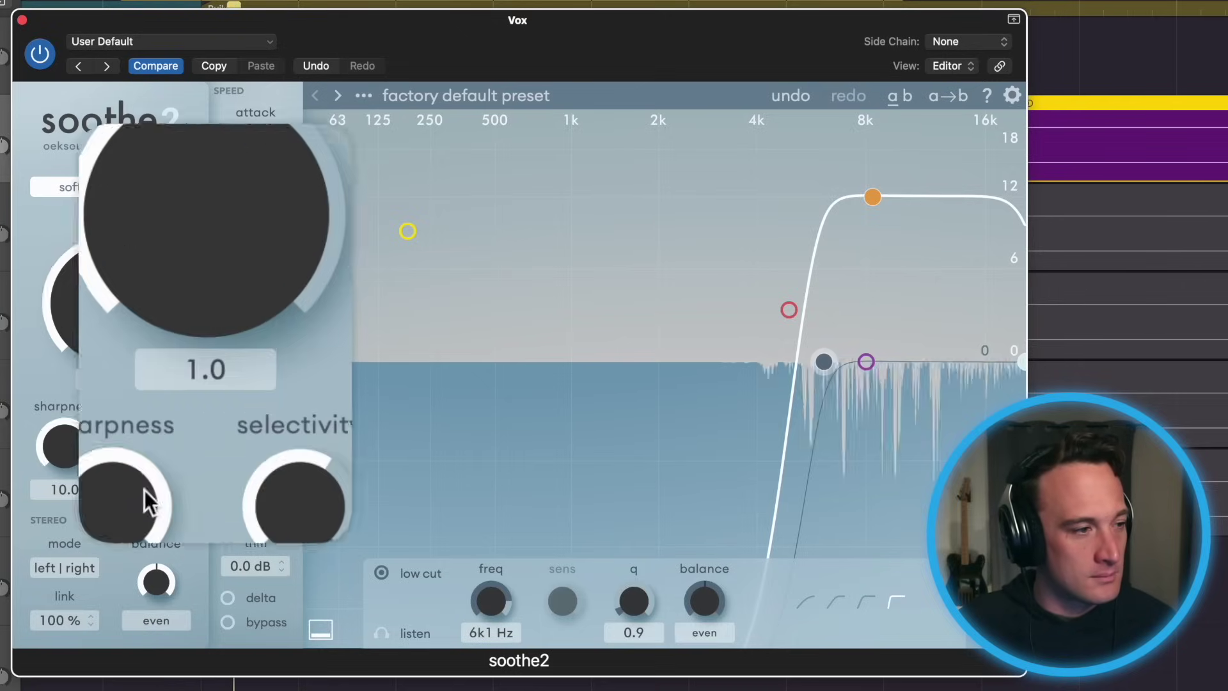
# Lower soothe2's Sharpness to about 5 and set Depth to 1.2
pyautogui.moveTo(80, 444); pyautogui.dragTo(83, 502)
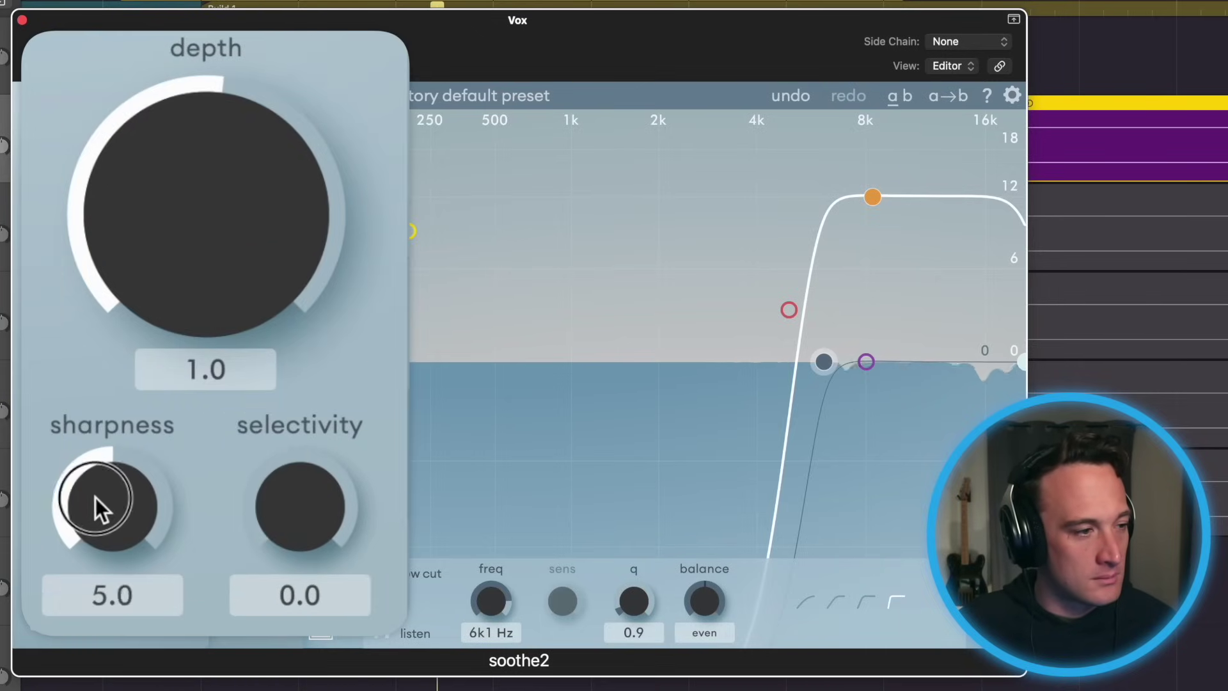
pyautogui.moveTo(102, 508); pyautogui.dragTo(105, 517)
pyautogui.moveTo(156, 298)
pyautogui.mouseDown()
pyautogui.moveTo(151, 286)
pyautogui.moveTo(159, 306)
pyautogui.mouseUp()
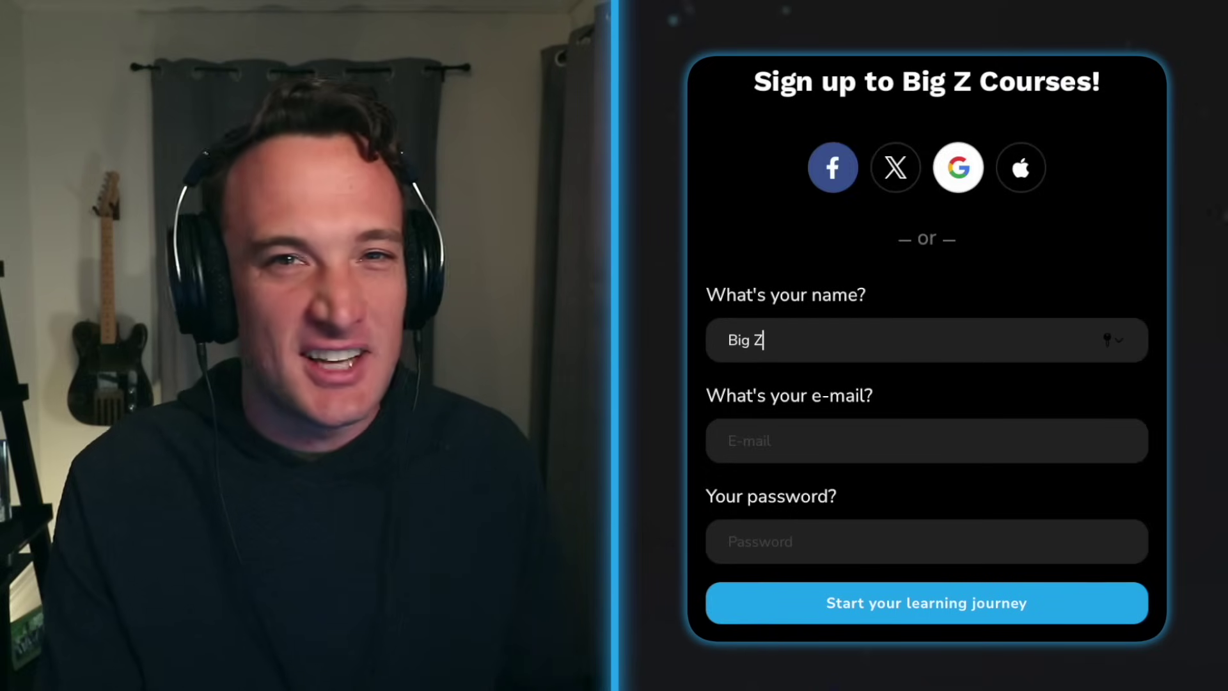
# Enter the e-mail address and account password in the sign-up form and submit it
pyautogui.press('Tab')
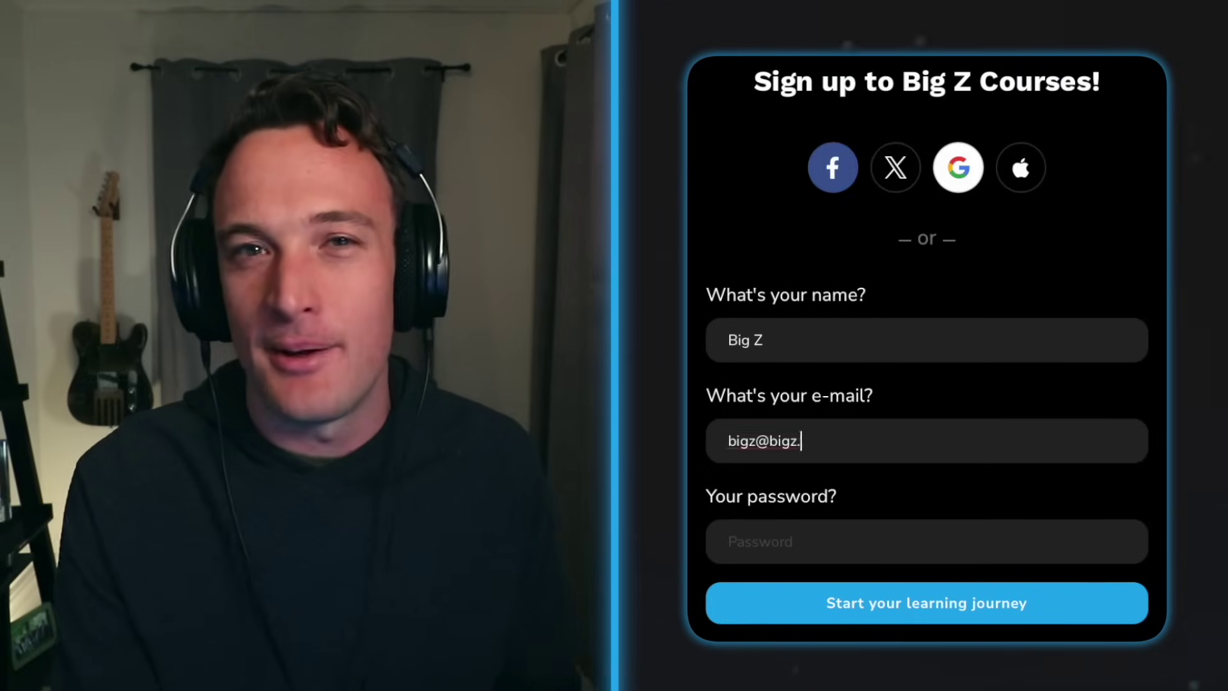
pyautogui.press('Tab')
pyautogui.write('password')
pyautogui.click(921, 611)
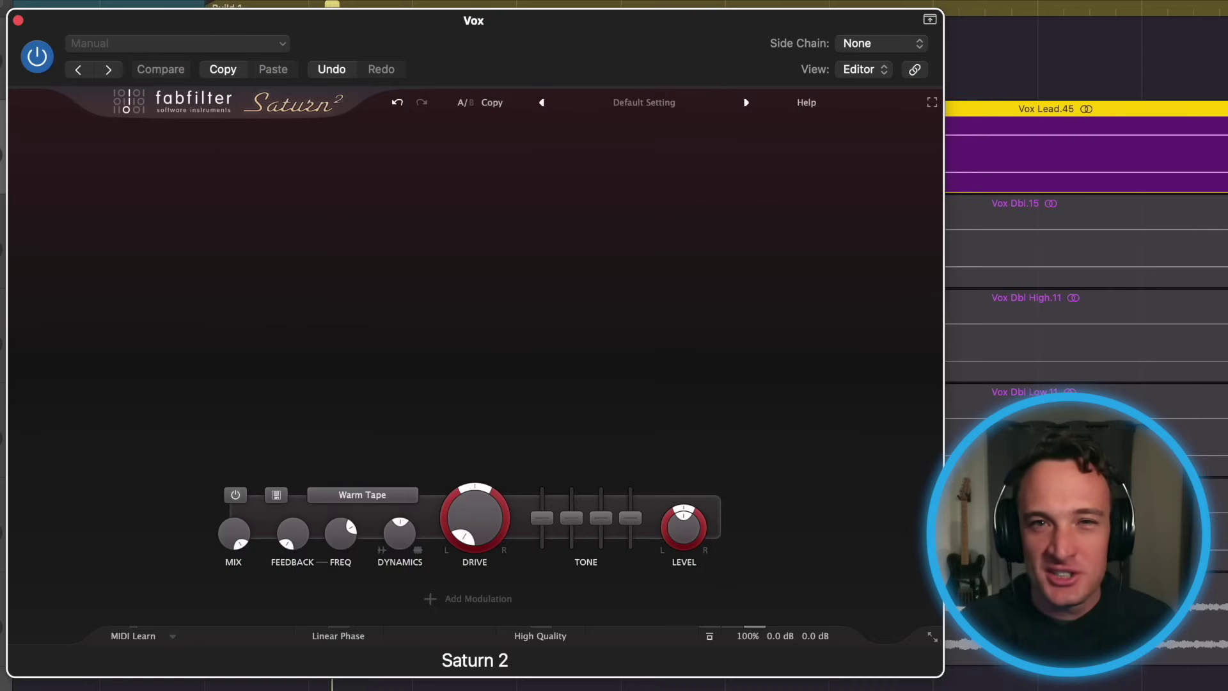
# Raise Saturn 2's drive to about 95% and choose the Subtle Tape style
pyautogui.moveTo(473, 515); pyautogui.dragTo(451, 394)
pyautogui.moveTo(450, 388); pyautogui.dragTo(449, 370)
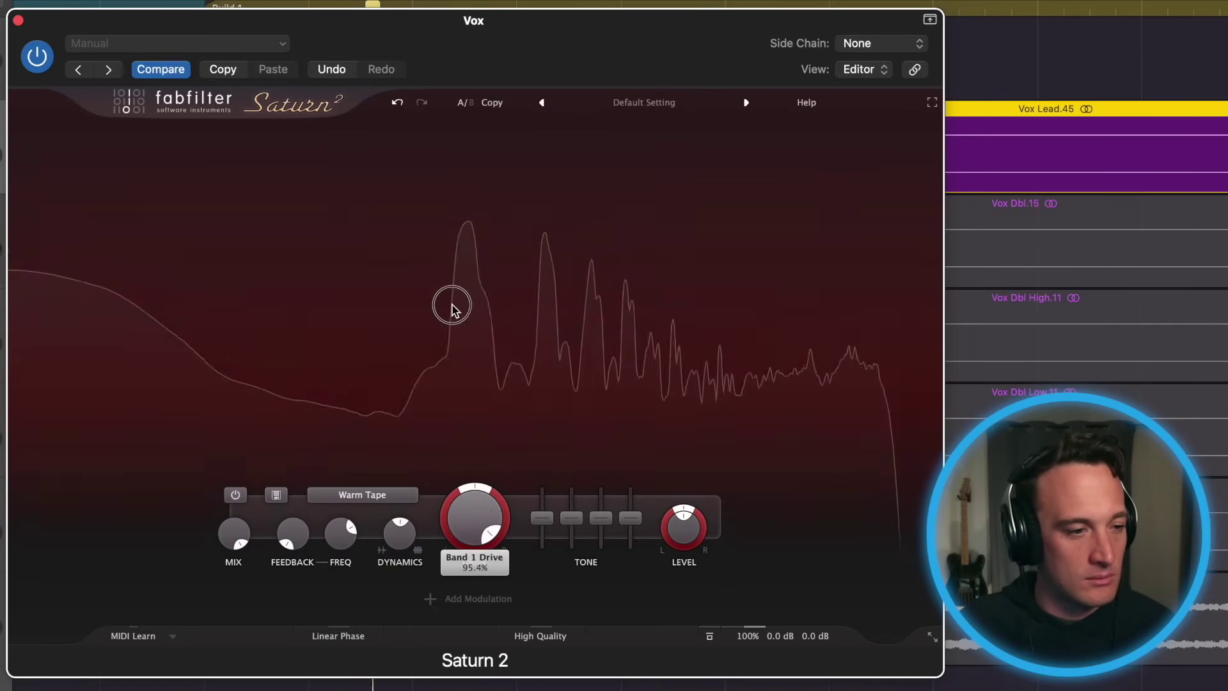
pyautogui.moveTo(432, 329); pyautogui.dragTo(427, 327)
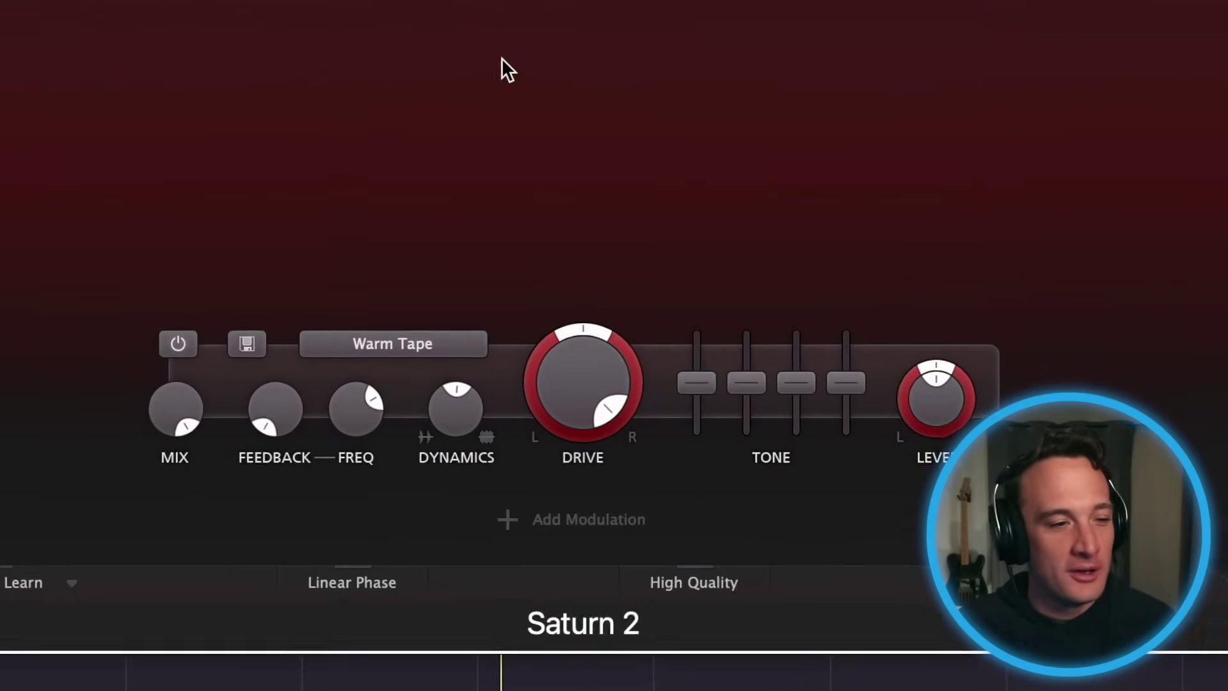
pyautogui.click(451, 313)
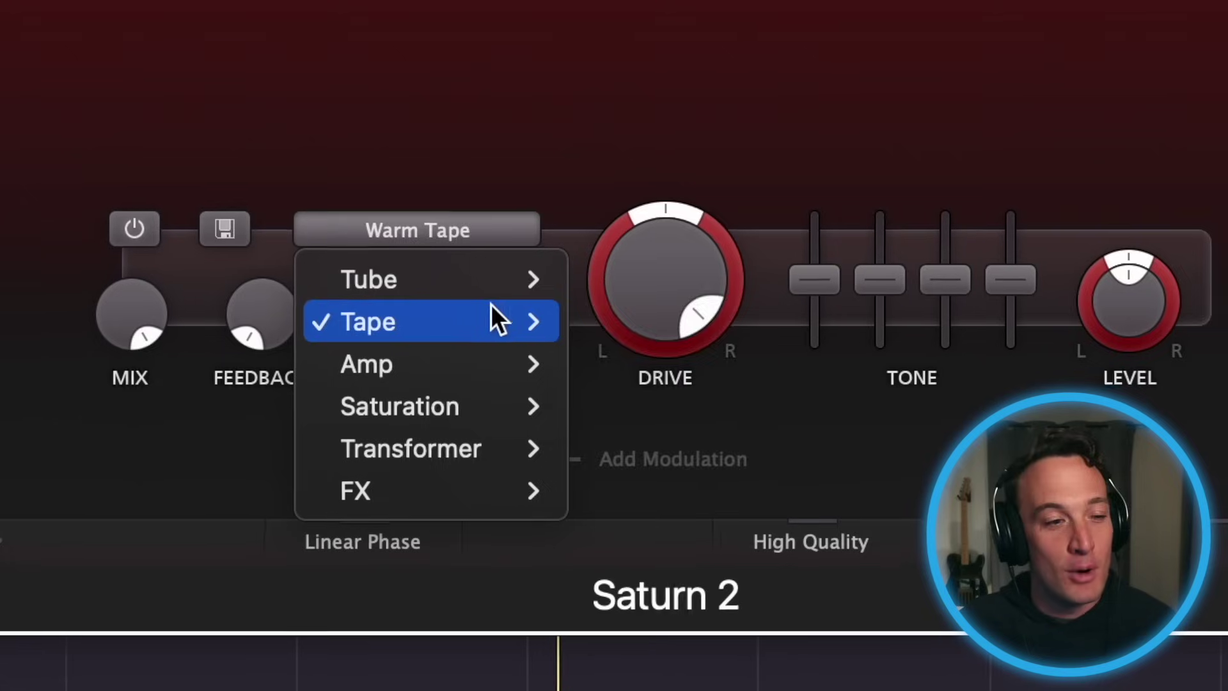
pyautogui.moveTo(458, 385)
pyautogui.click(577, 297)
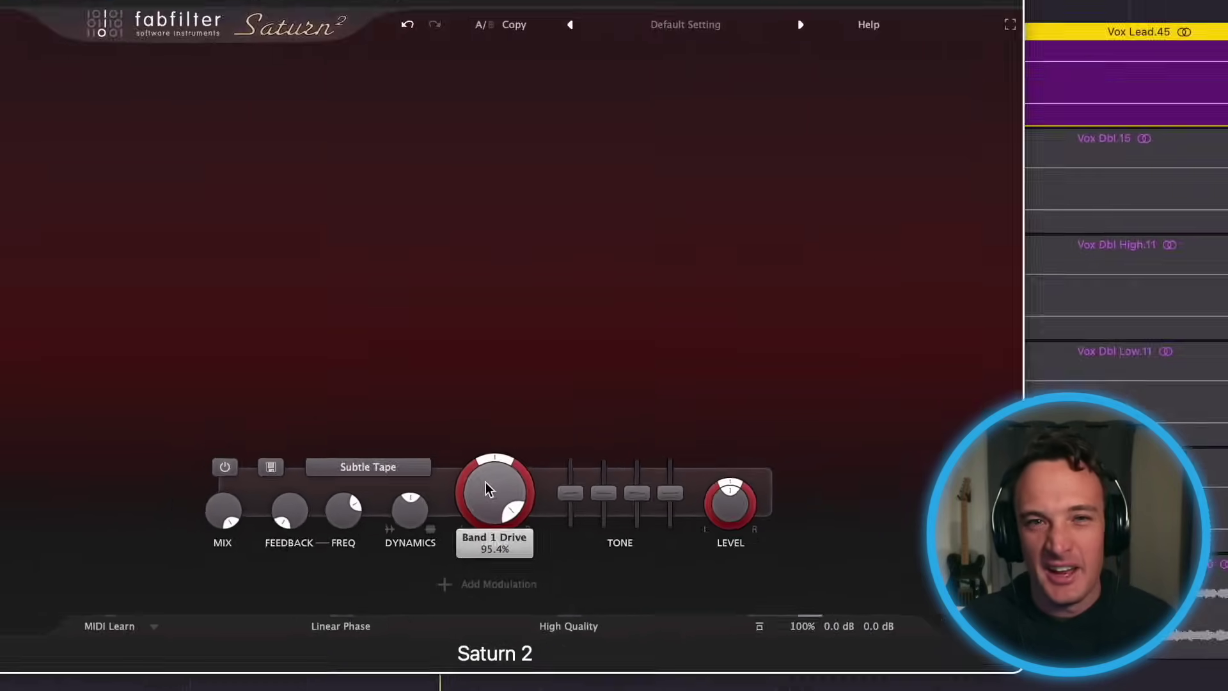
# Set drive to about 48% and add a second band crossing over near 8.8 kHz
pyautogui.moveTo(471, 515); pyautogui.dragTo(481, 684)
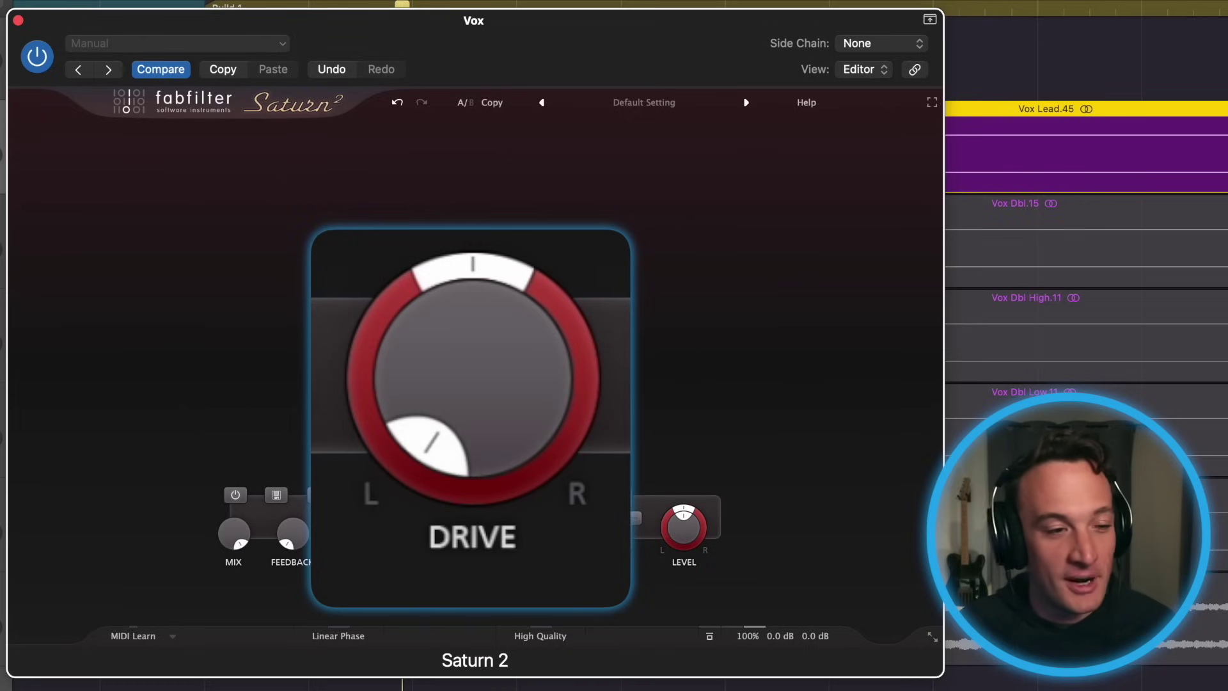
pyautogui.moveTo(484, 370)
pyautogui.moveTo(409, 240); pyautogui.dragTo(362, 236)
pyautogui.moveTo(443, 313); pyautogui.dragTo(443, 131)
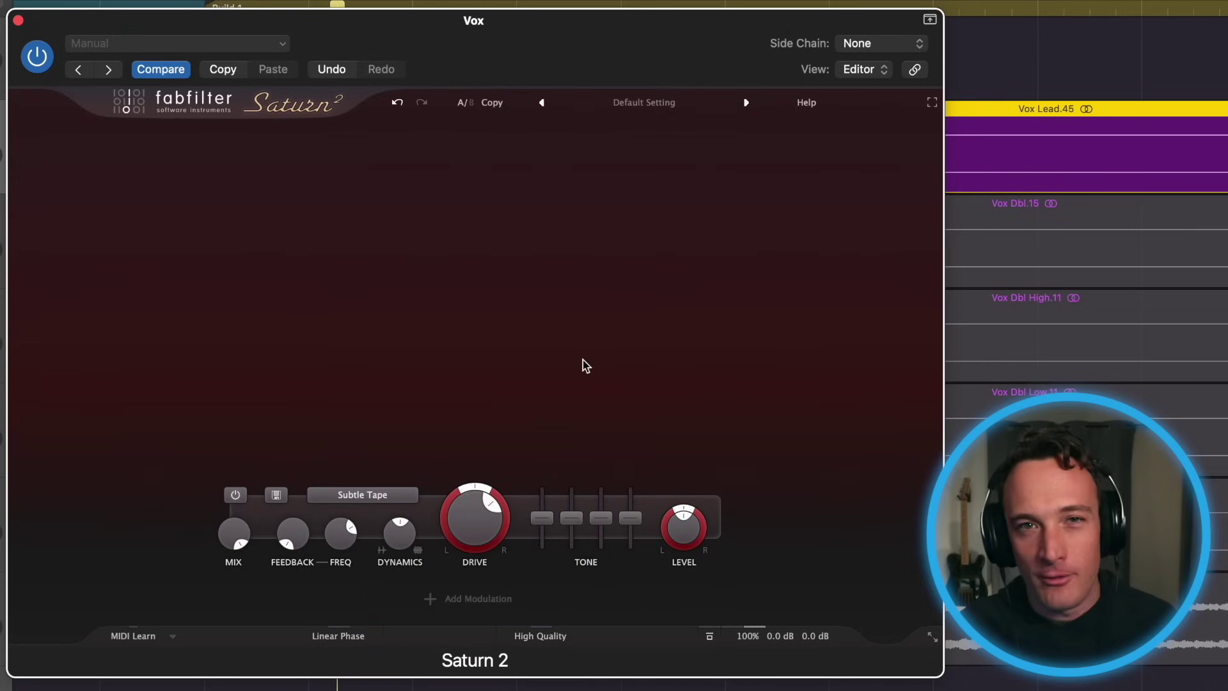
pyautogui.click(535, 131)
pyautogui.moveTo(537, 142); pyautogui.dragTo(747, 217)
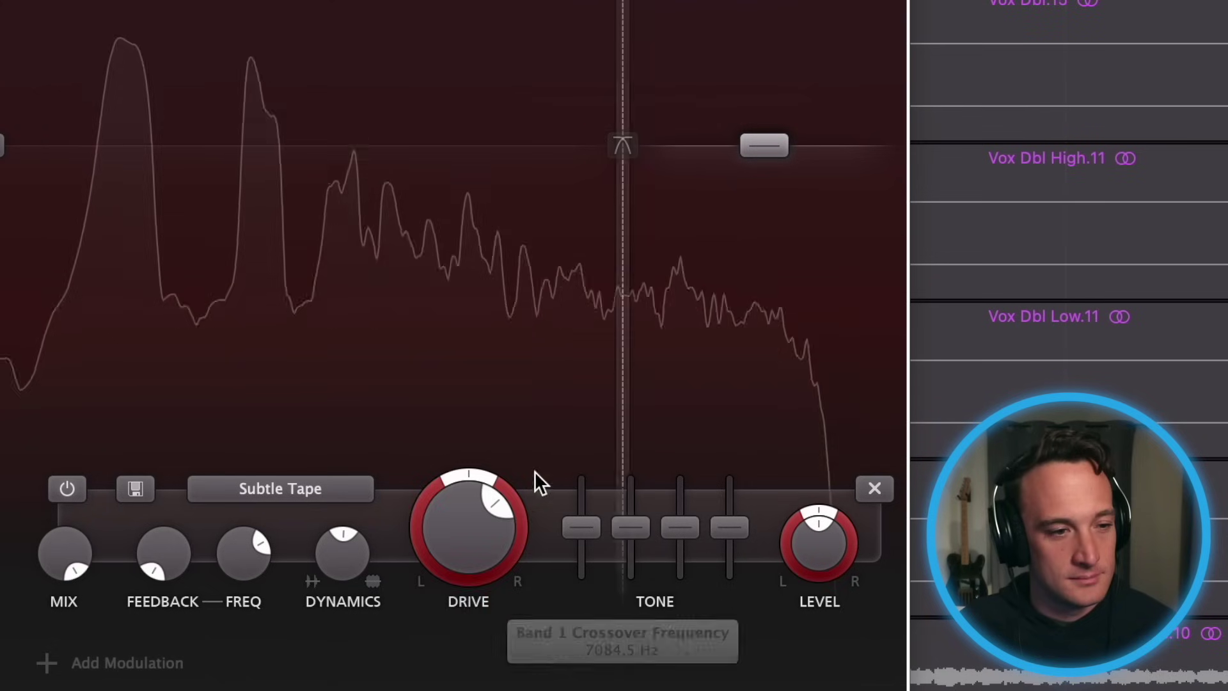
# Raise Saturn 2's upper-band drive to 75% and level to +8.9 dB, and lower the de-esser threshold
pyautogui.moveTo(454, 535); pyautogui.dragTo(454, 477)
pyautogui.moveTo(779, 146); pyautogui.dragTo(782, 86)
pyautogui.moveTo(697, 221); pyautogui.dragTo(702, 198)
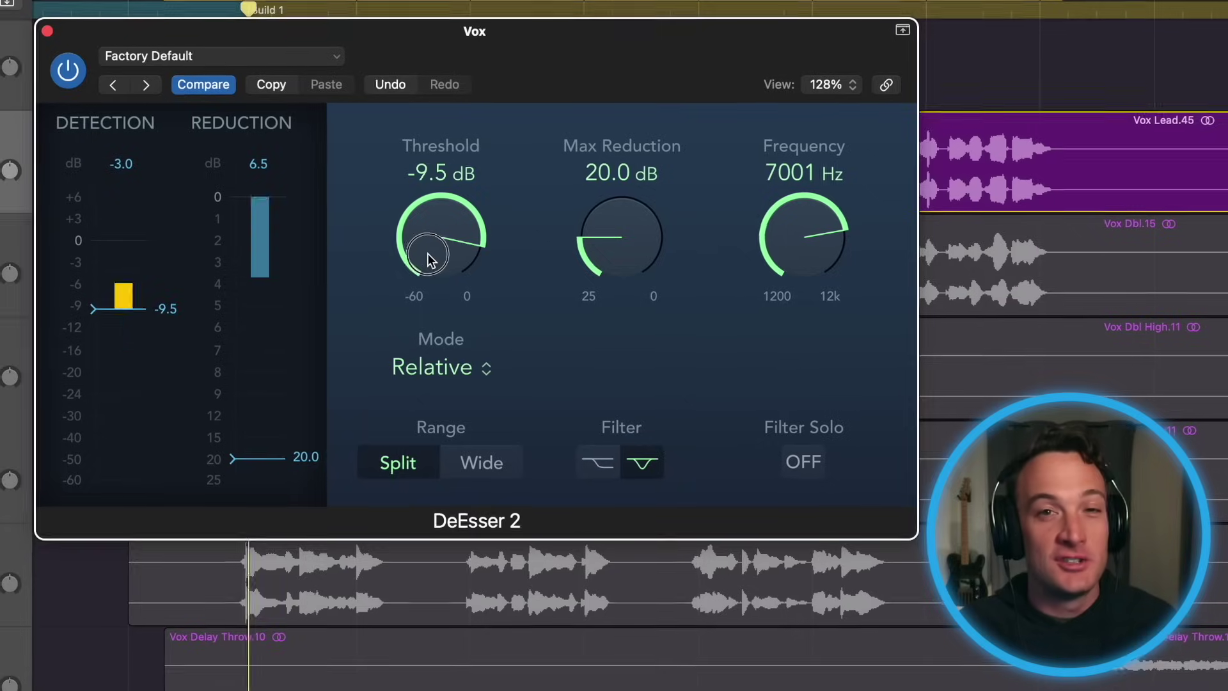
pyautogui.moveTo(427, 253); pyautogui.dragTo(430, 254)
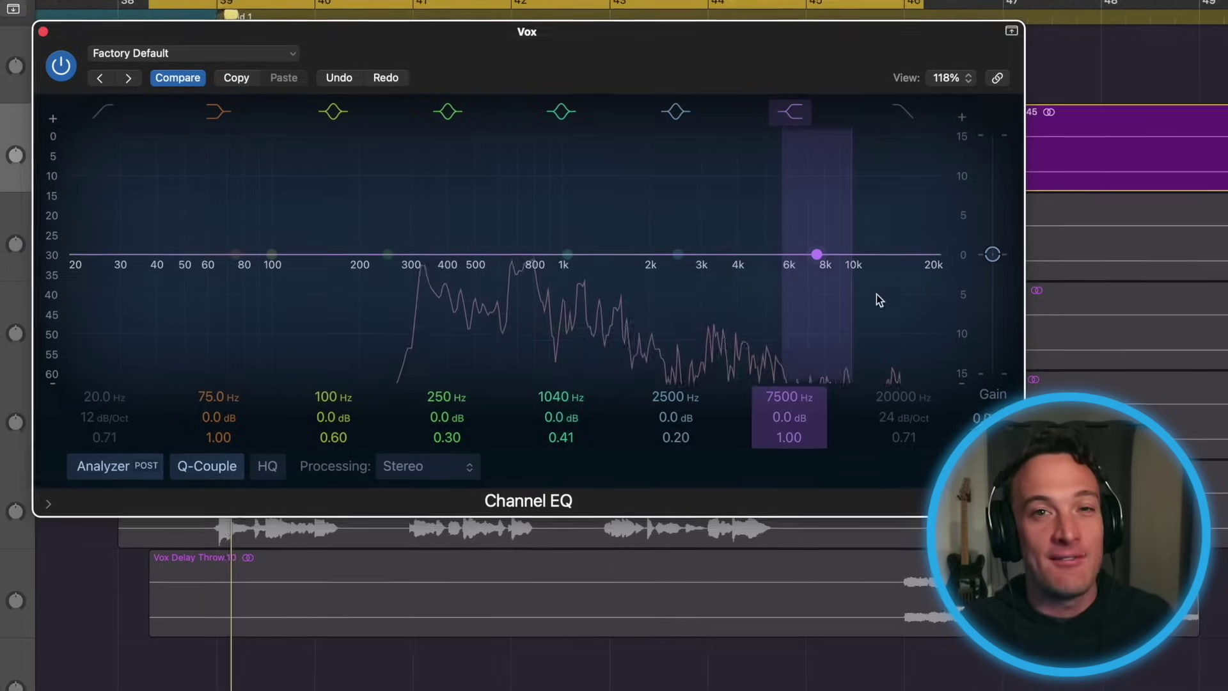